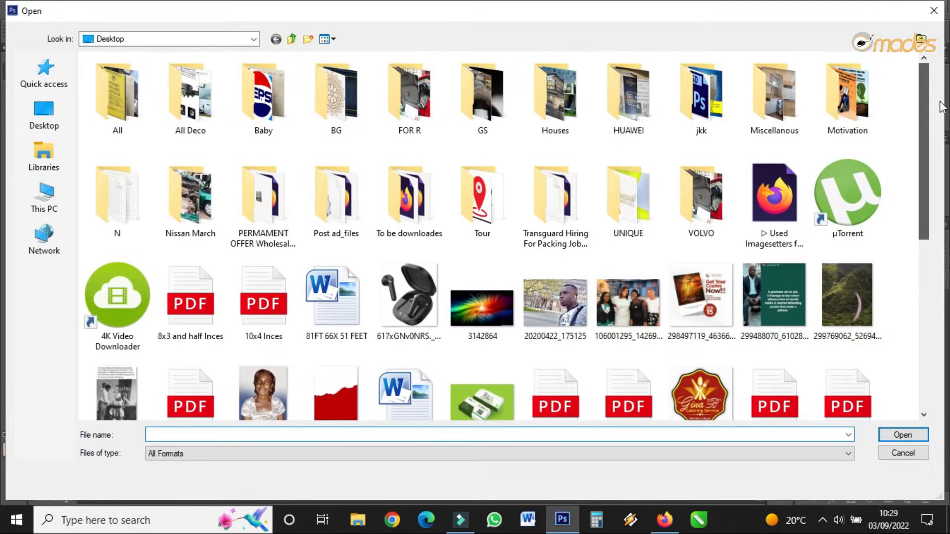
Open the 3142864 image from the Desktop and moderately increase its brightness and contrast
double_click(474, 325)
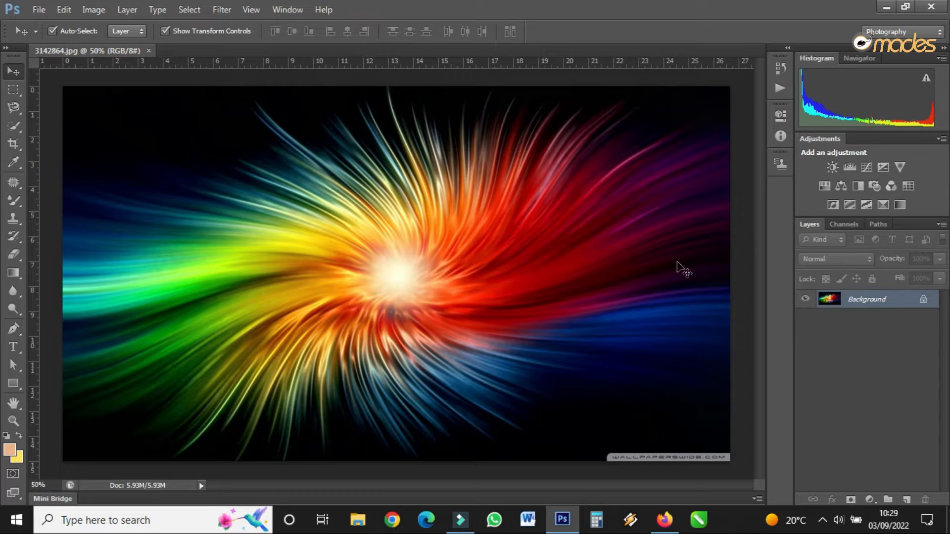
left_click(88, 9)
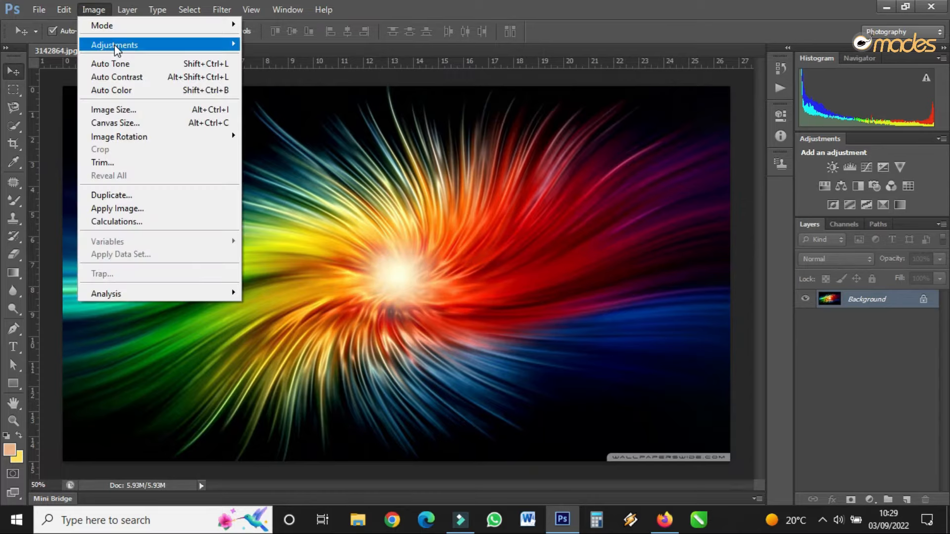
mouse_move(115, 44)
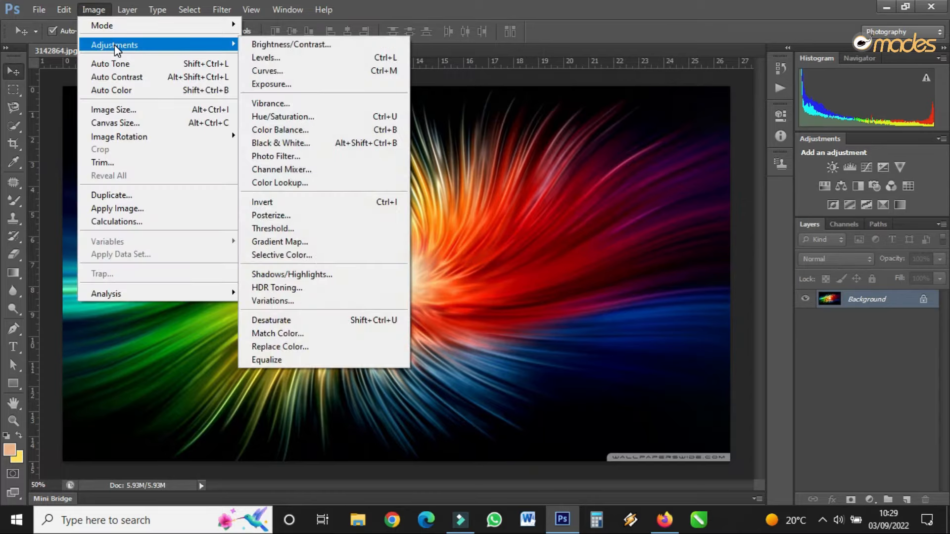
left_click(281, 47)
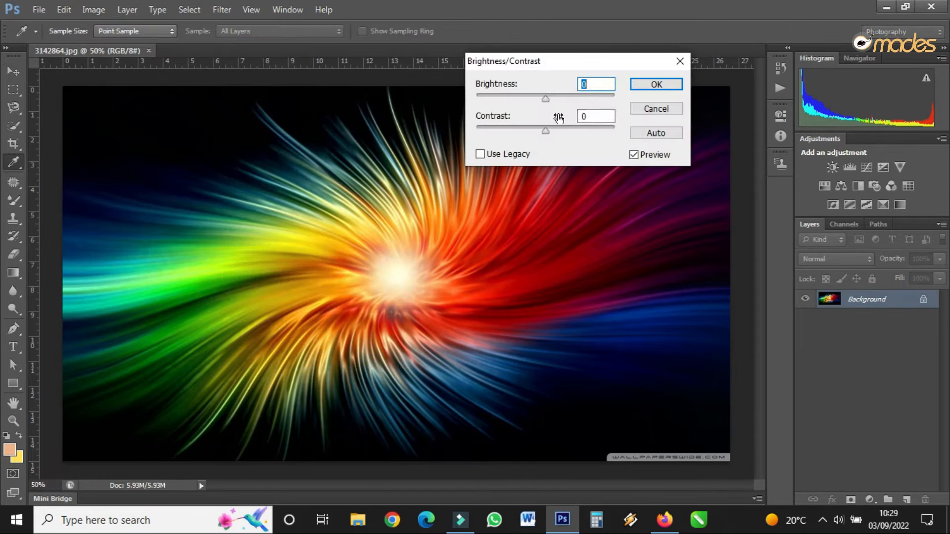
left_click_drag(547, 99, 568, 100)
left_click_drag(544, 131, 569, 131)
left_click(656, 85)
key("v")
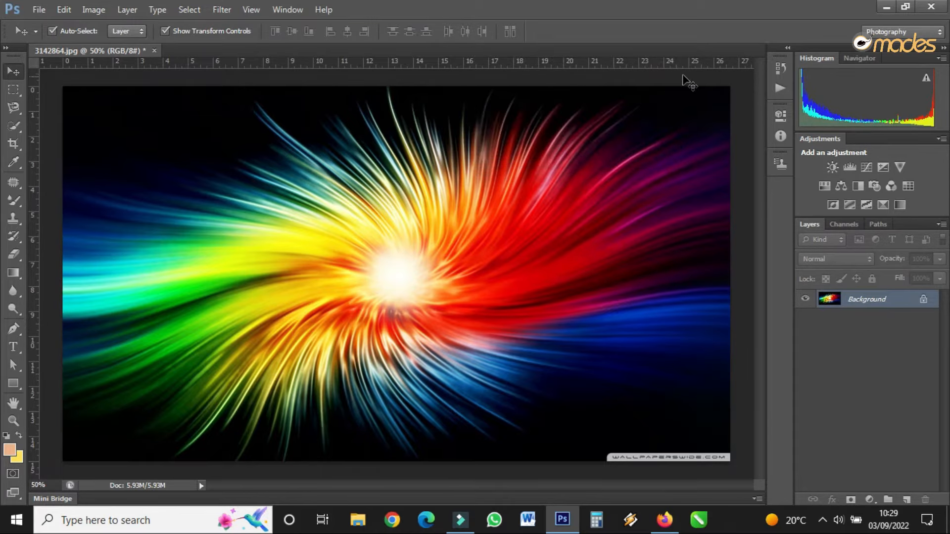
Set the image resolution to 300 pixels/inch with resampling on
left_click(100, 9)
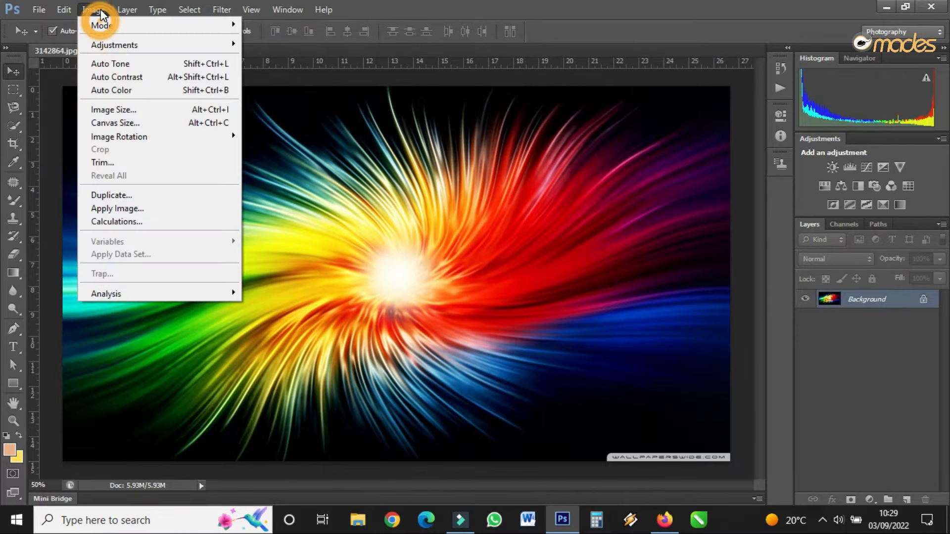
left_click(130, 110)
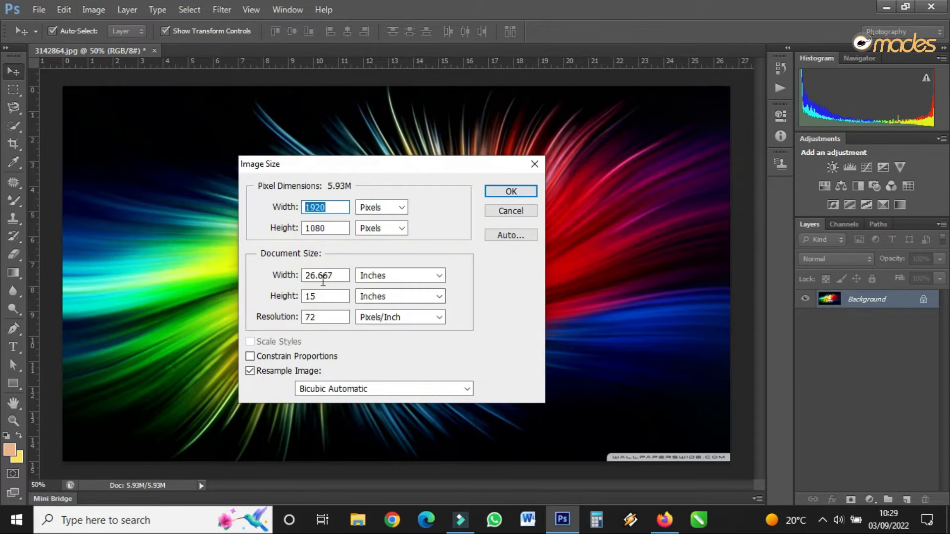
double_click(329, 316)
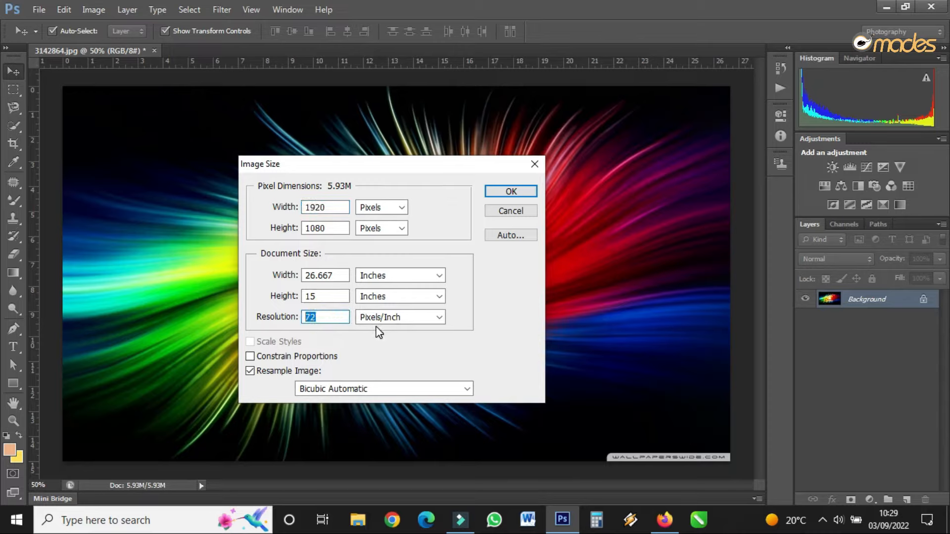
type("300")
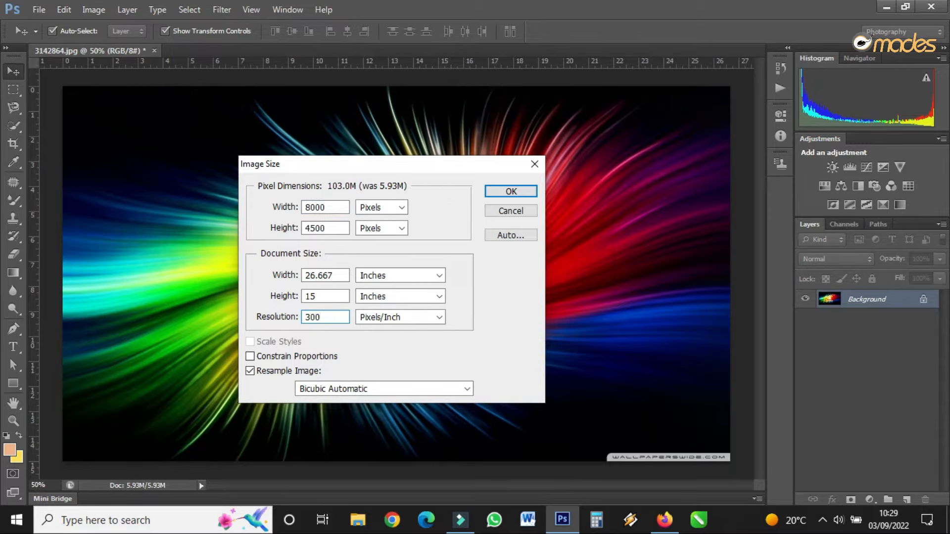
left_click(512, 193)
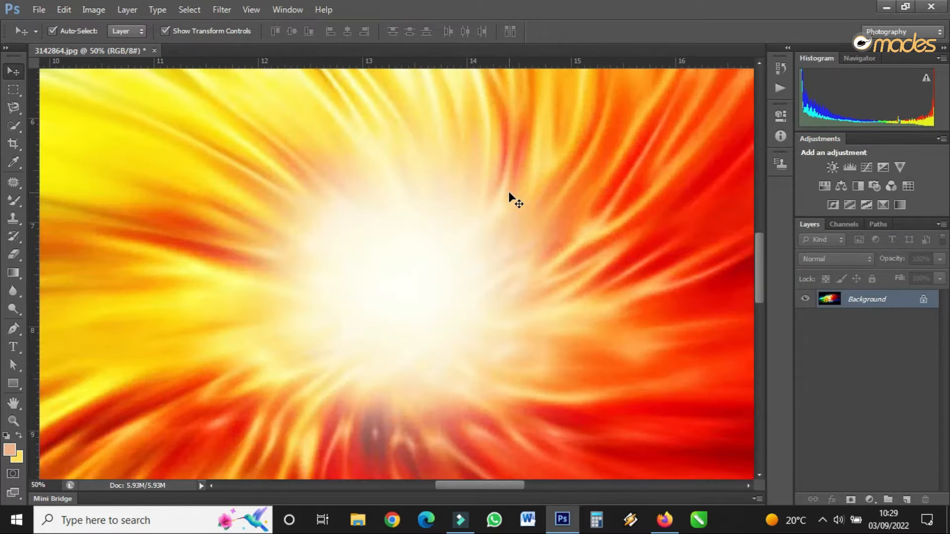
scroll(510, 194, "down", 6)
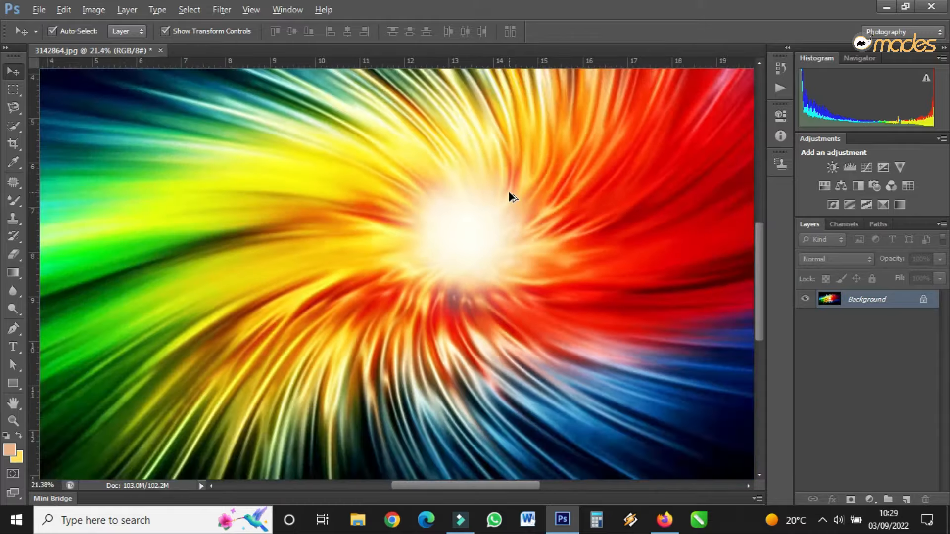
scroll(510, 194, "down", 2)
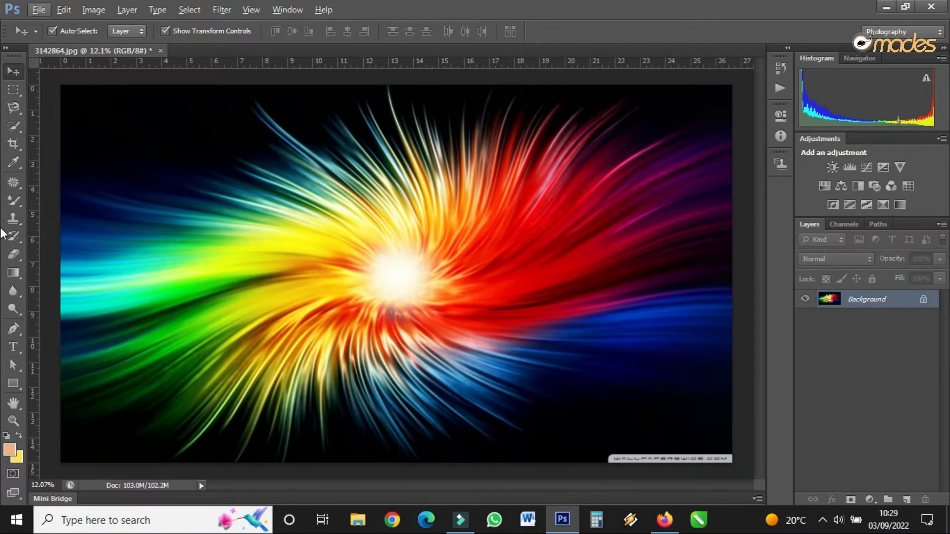
Add the white text "Display" over the cyan streaks of the image and set its font size to 72 pt
left_click(12, 348)
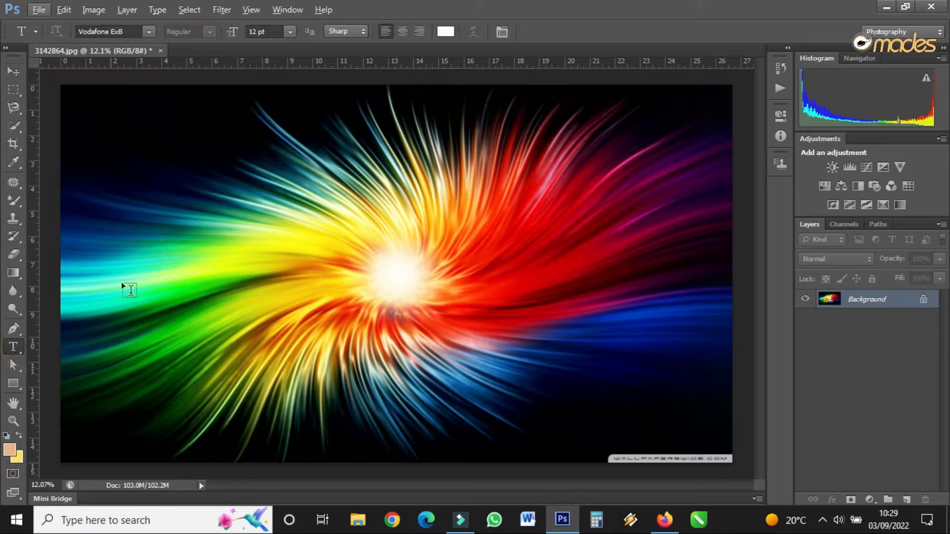
left_click(136, 275)
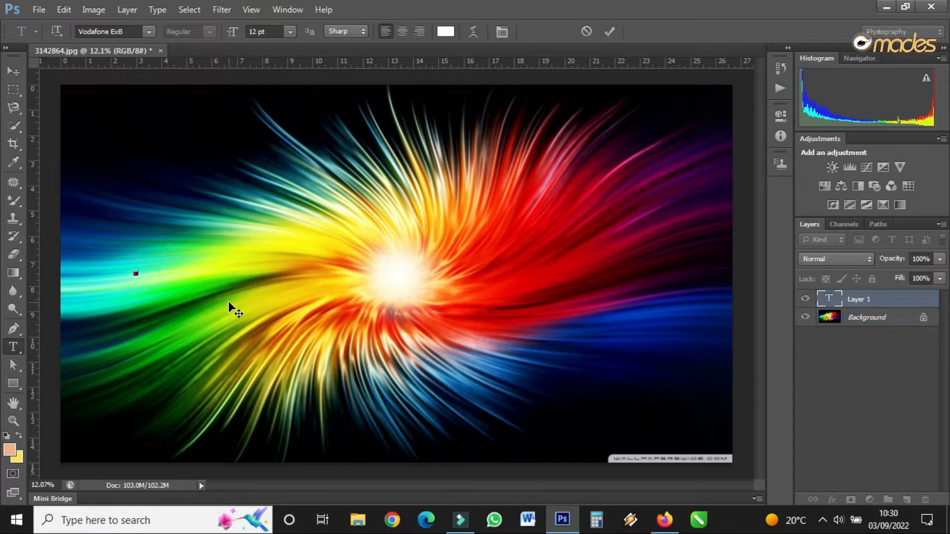
type("m")
left_click(287, 32)
left_click(287, 266)
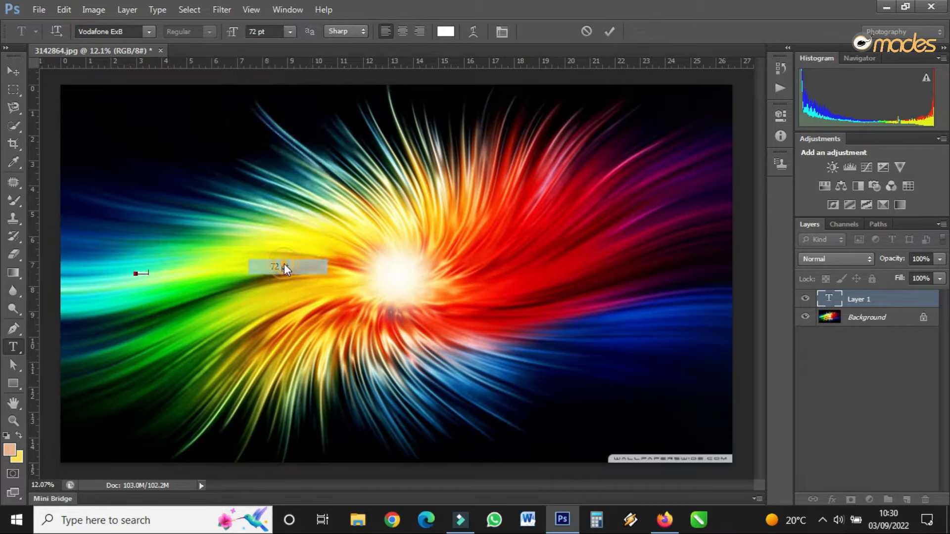
double_click(144, 272)
left_click(296, 32)
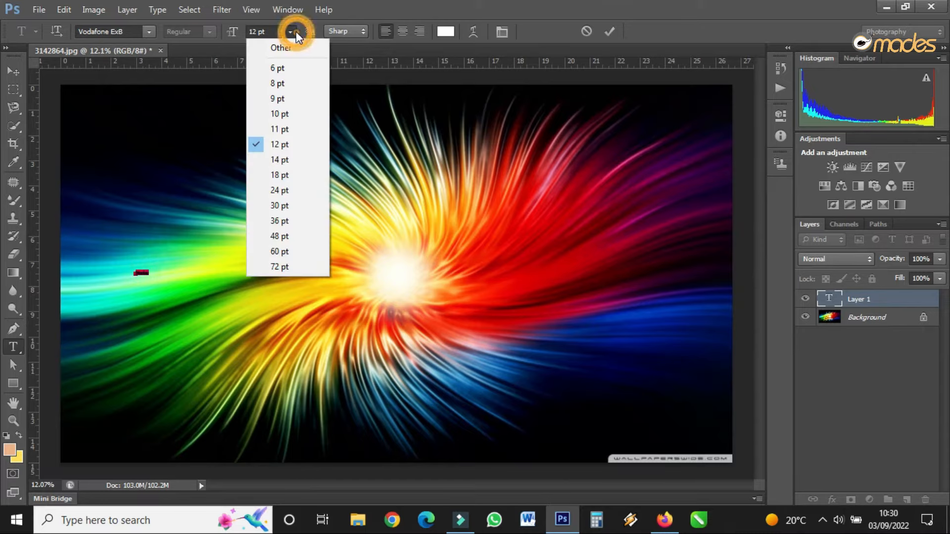
left_click(281, 267)
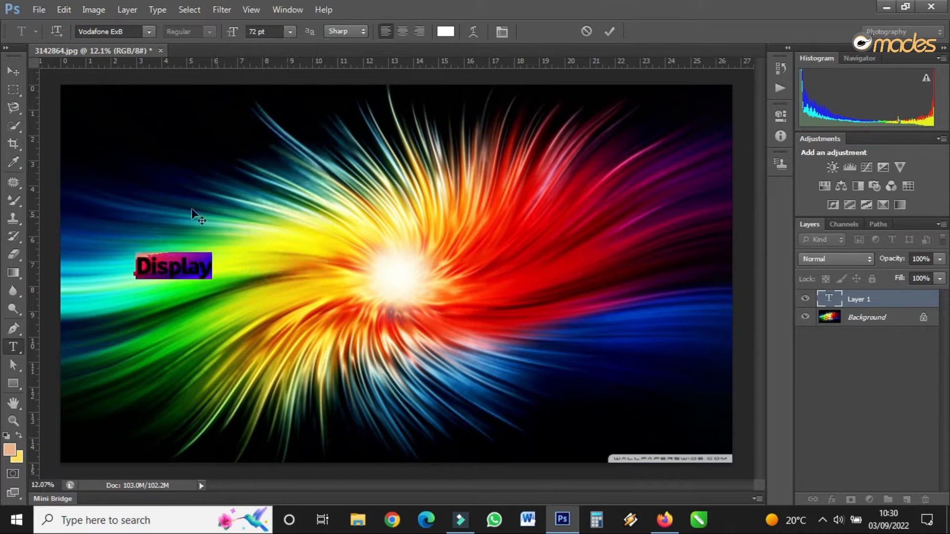
Enlarge the "Display" text to about 21 inches wide and position it across the middle of the image
left_click(15, 71)
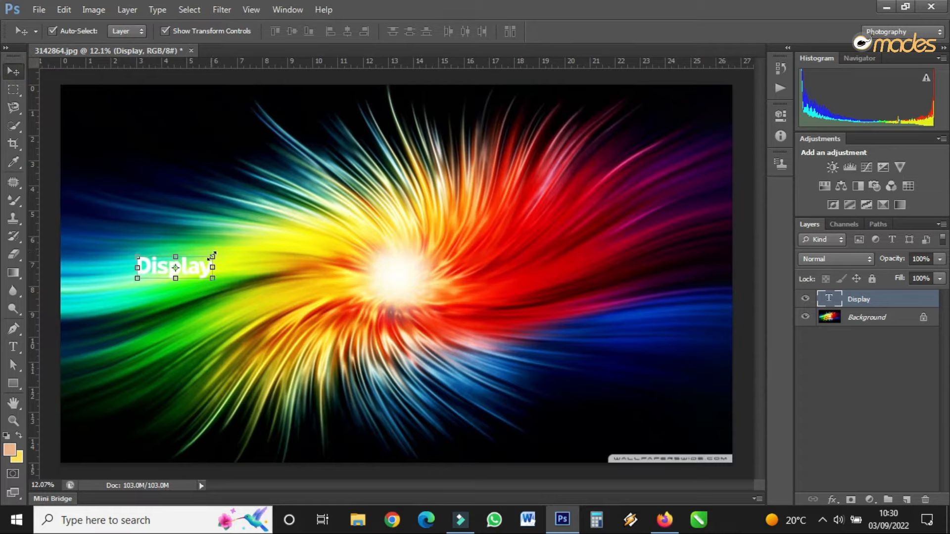
left_click_drag(216, 254, 618, 70)
left_click_drag(436, 172, 449, 158)
key("Return")
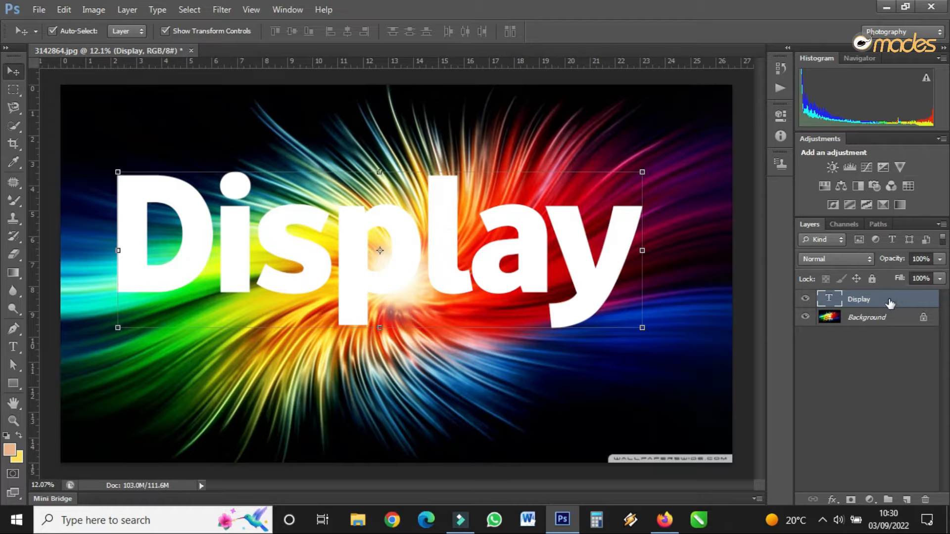
Reduce the Display text layer's fill to 0% and shift the text slightly down and to the left
left_click(943, 281)
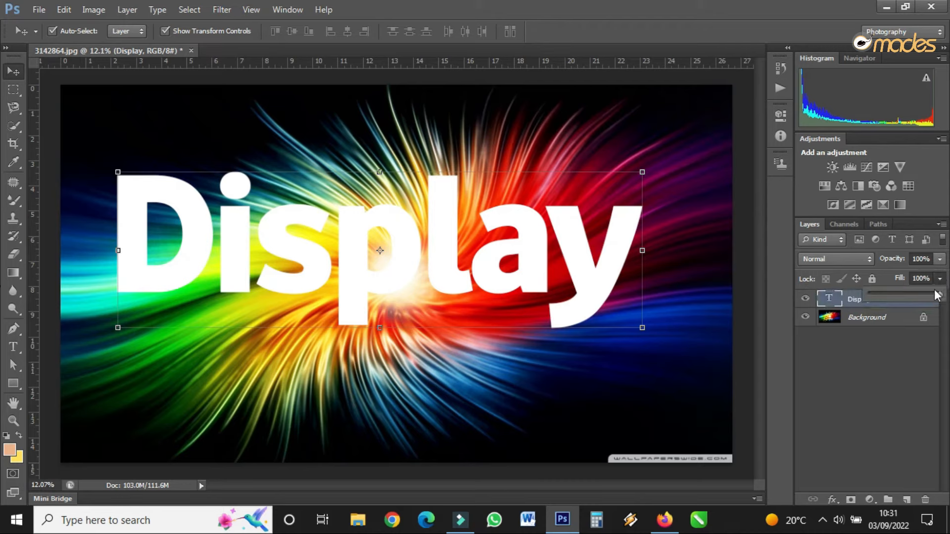
left_click_drag(940, 297, 939, 298)
left_click_drag(871, 295, 864, 298)
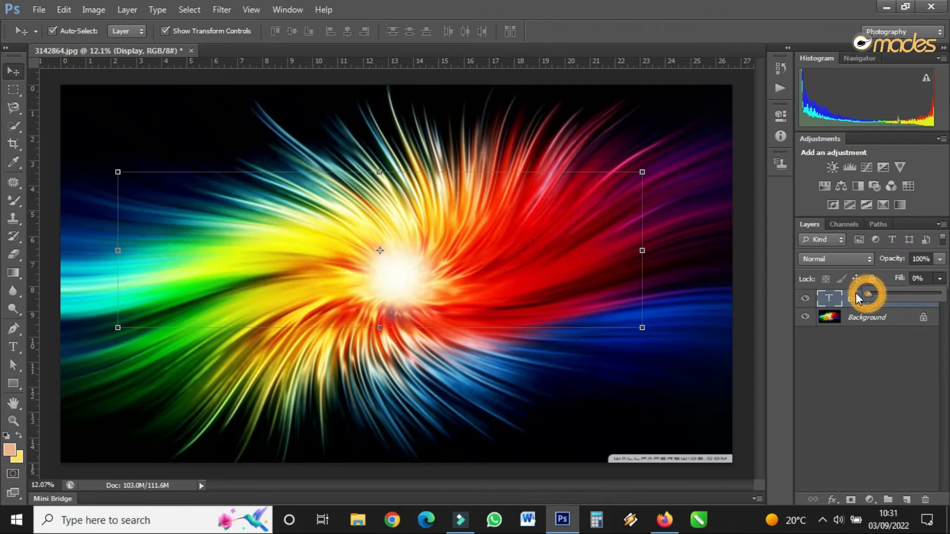
left_click(510, 247)
left_click(472, 250)
left_click_drag(478, 265, 460, 284)
left_click_drag(529, 220, 453, 299)
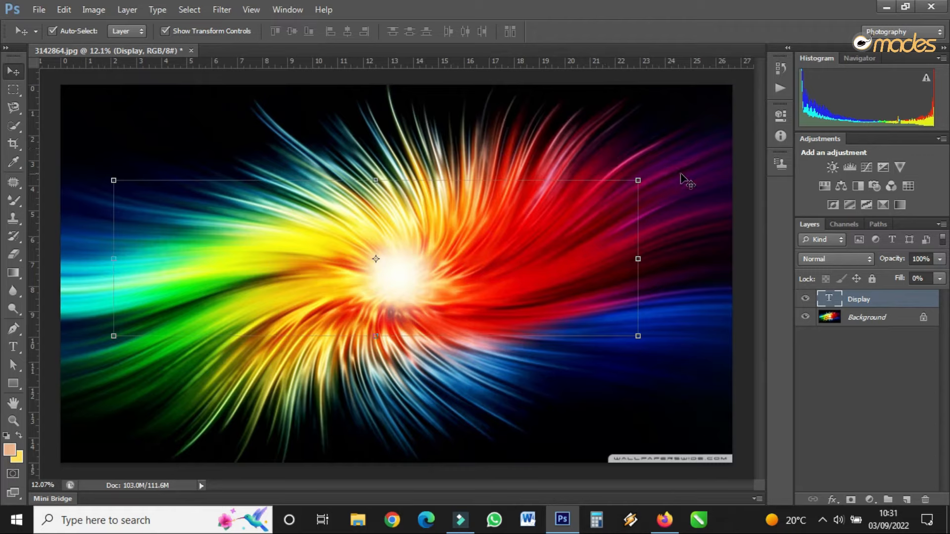
Add a drop shadow to the Display text layer and set its angle to 90°
left_click(835, 505)
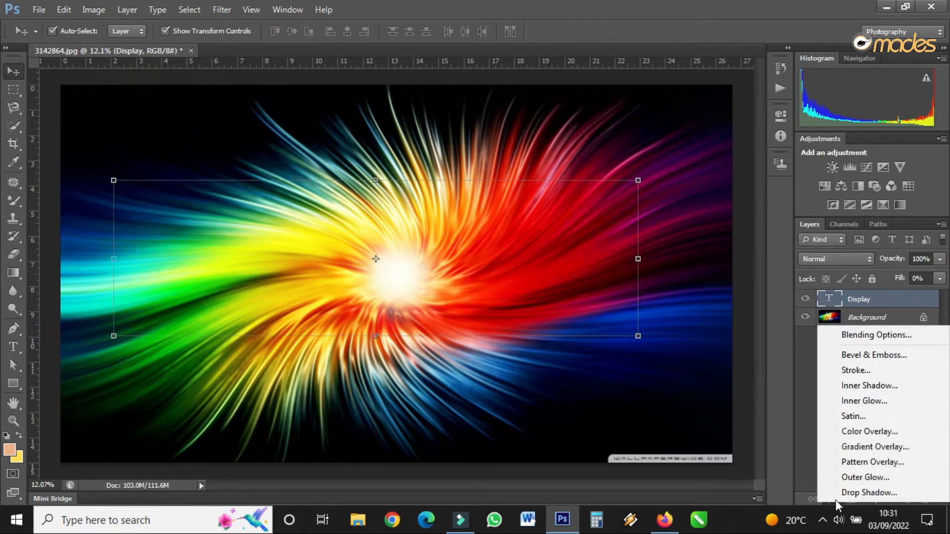
left_click(880, 335)
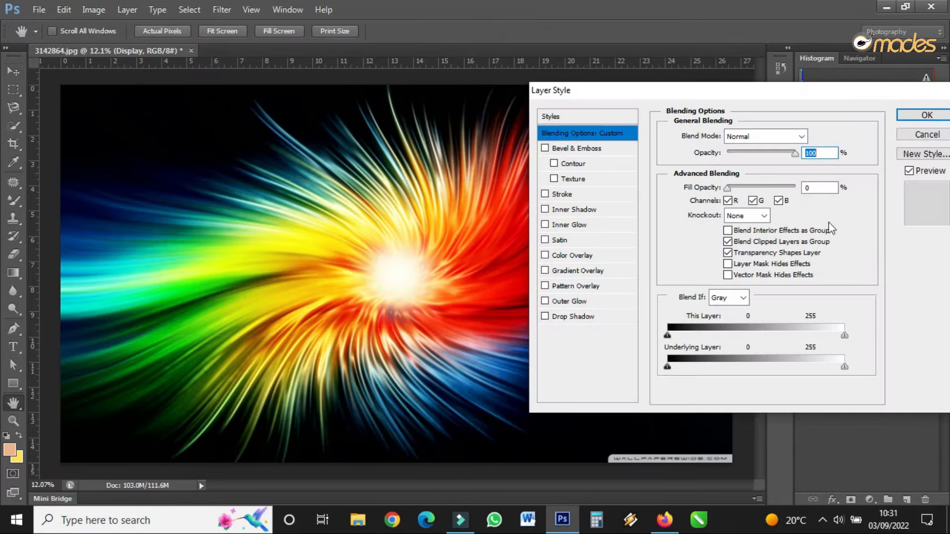
left_click_drag(836, 94, 801, 101)
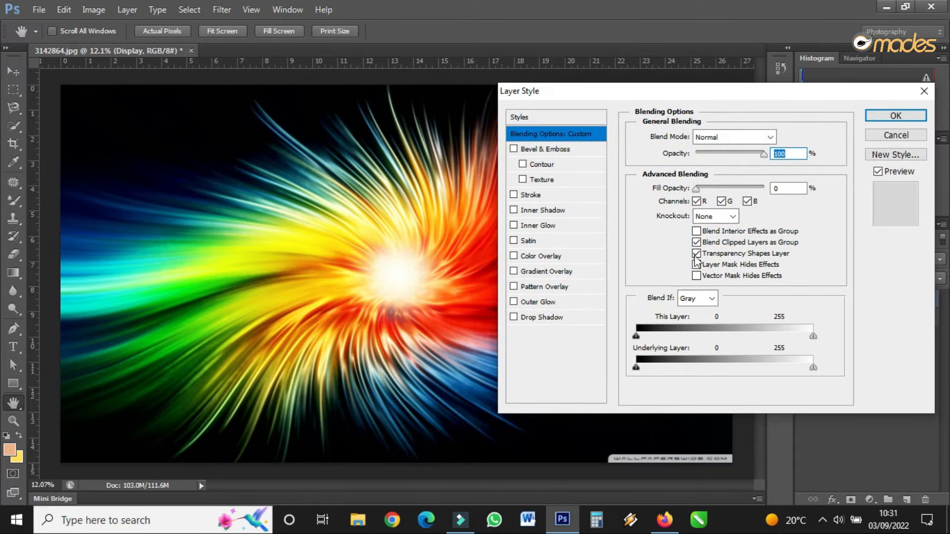
left_click(551, 321)
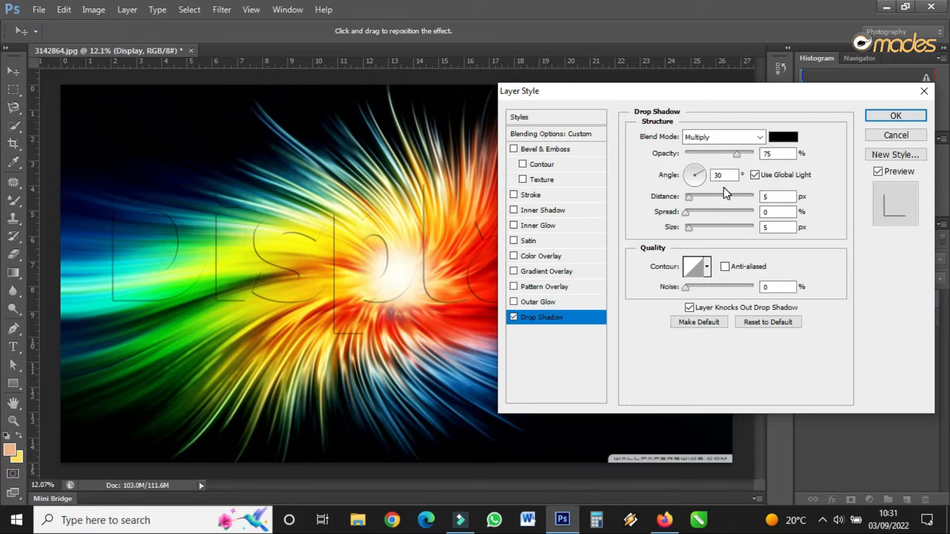
left_click_drag(708, 172, 698, 172)
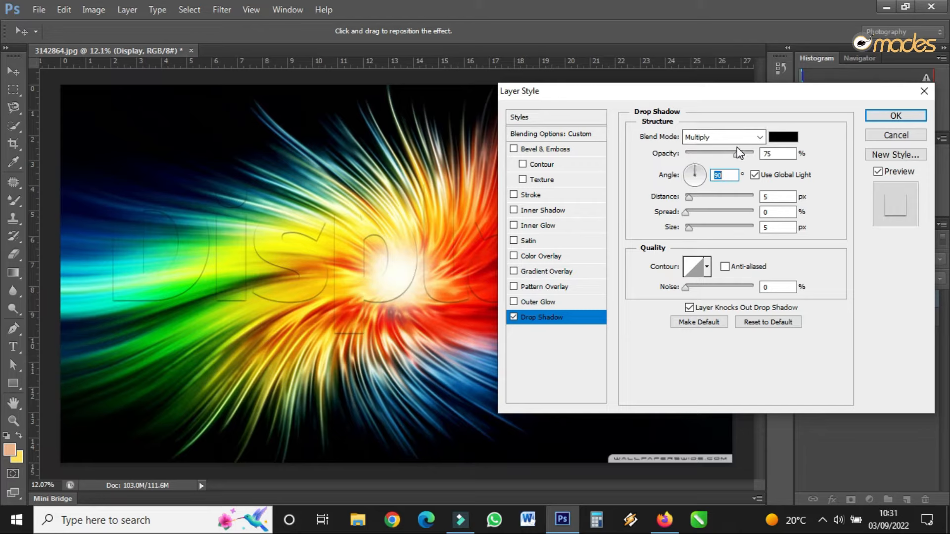
Set the drop shadow's blend mode to Normal and its opacity to 100%
left_click(726, 136)
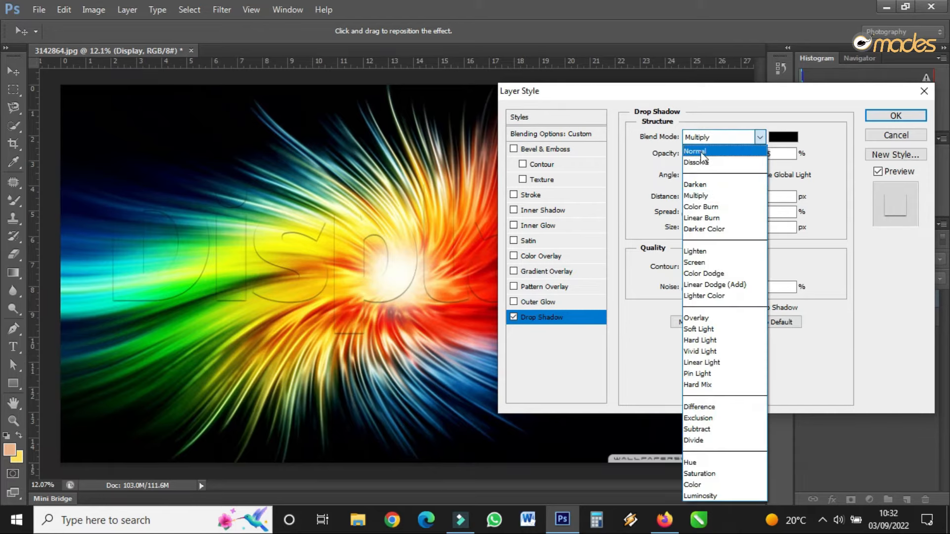
left_click(705, 154)
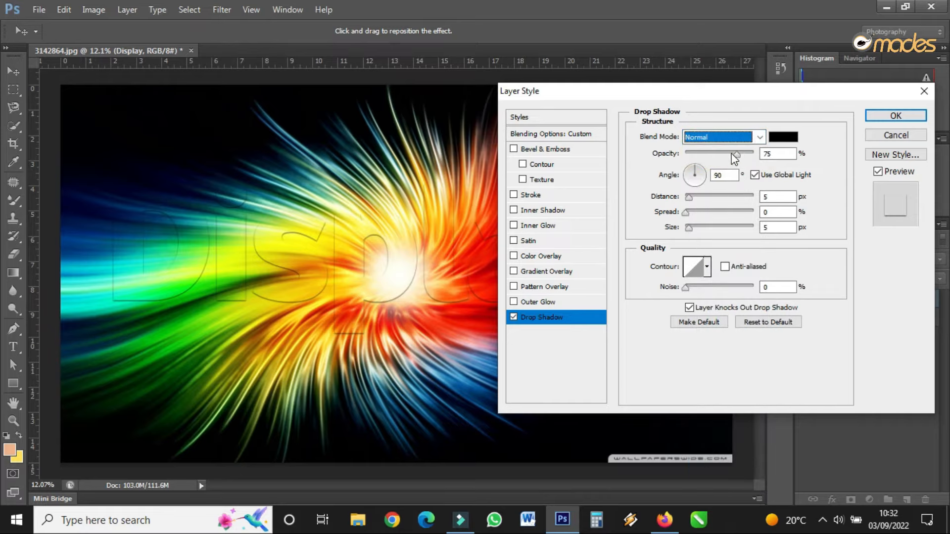
left_click_drag(737, 154, 779, 163)
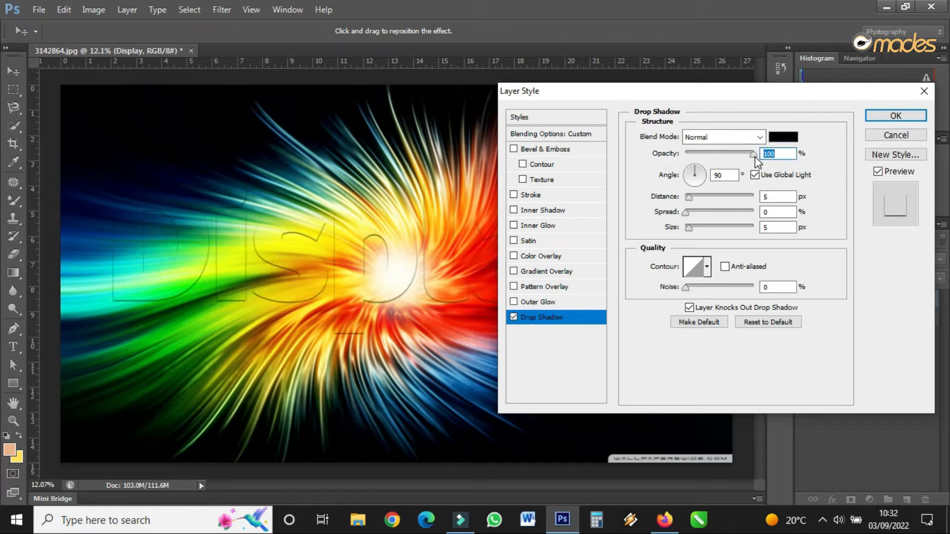
left_click_drag(756, 157, 681, 157)
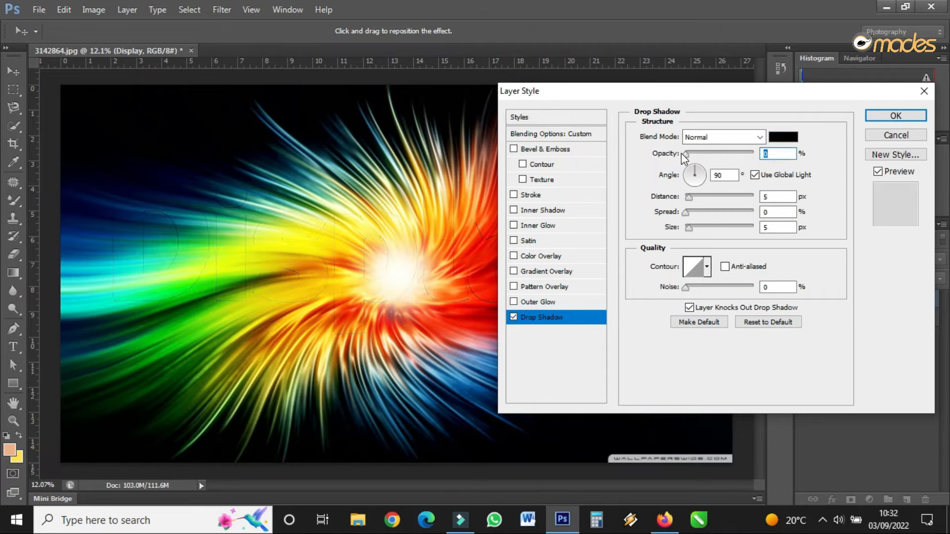
left_click_drag(686, 157, 752, 153)
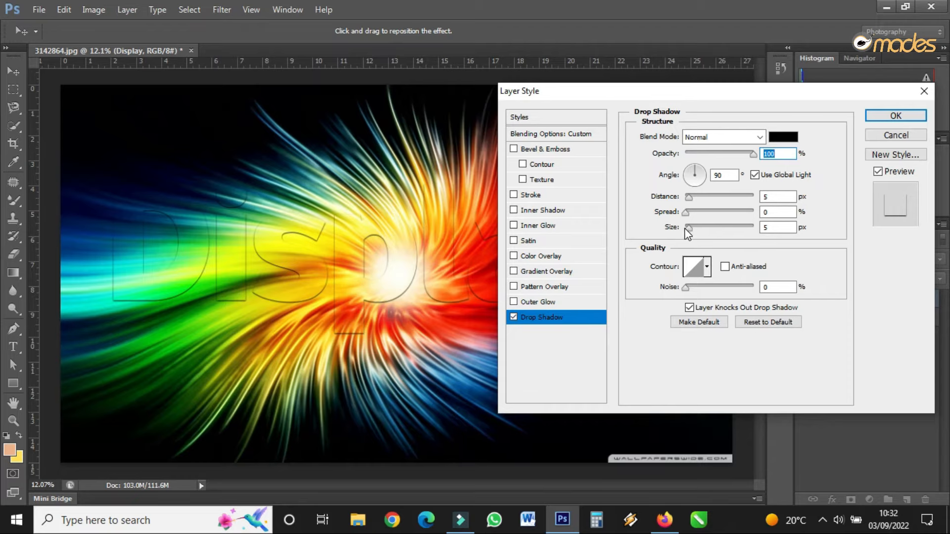
Set the drop shadow's distance to 10 px, spread to 1% and size to about 87 px
left_click_drag(687, 228, 708, 234)
mouse_move(687, 198)
left_mouse_down()
mouse_move(711, 208)
mouse_move(686, 201)
left_mouse_up()
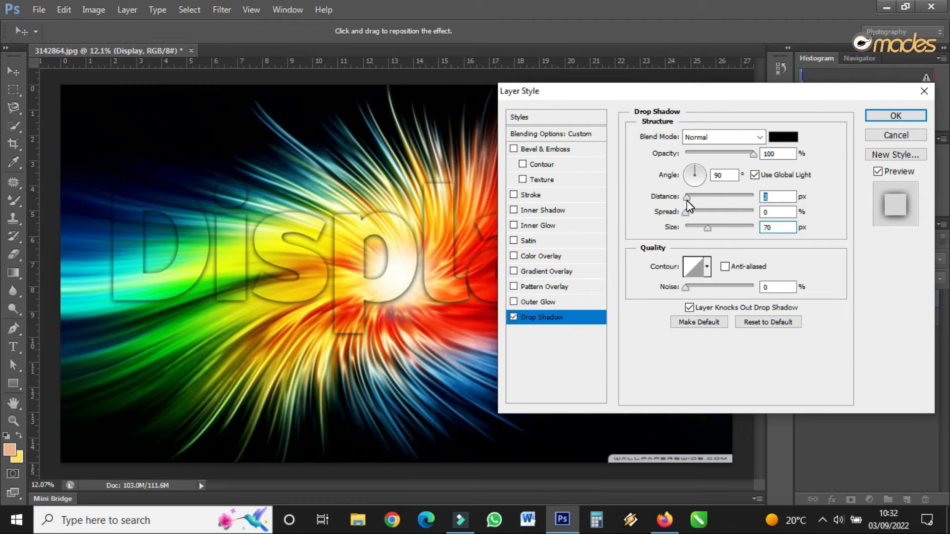
mouse_move(691, 201)
left_mouse_down()
mouse_move(709, 212)
mouse_move(689, 213)
left_mouse_up()
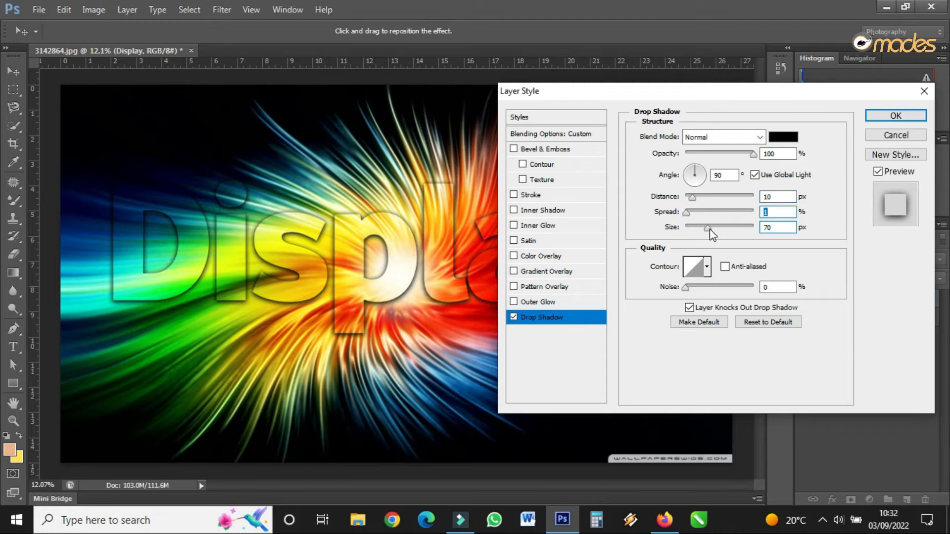
left_click_drag(710, 228, 714, 228)
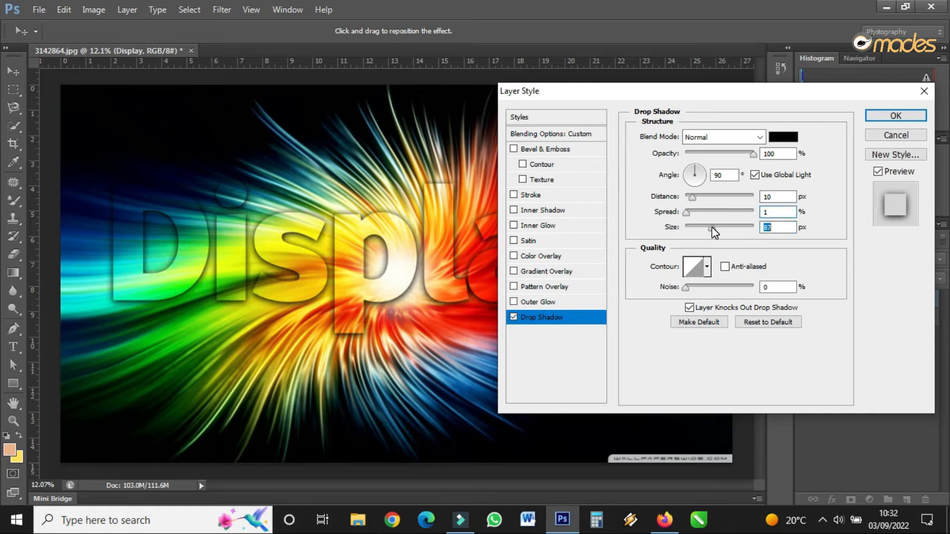
Try the different contour presets one after another on the Display text's drop shadow
left_click(708, 271)
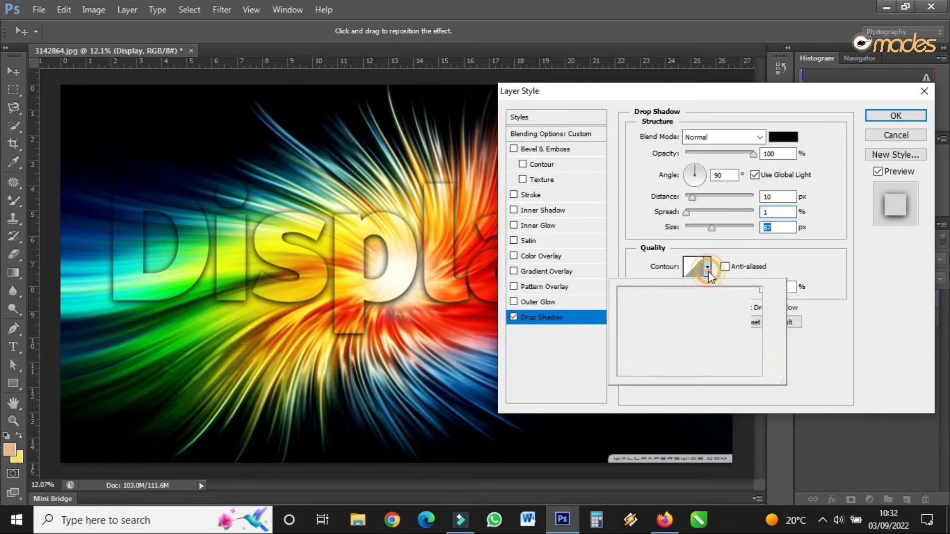
left_click(632, 303)
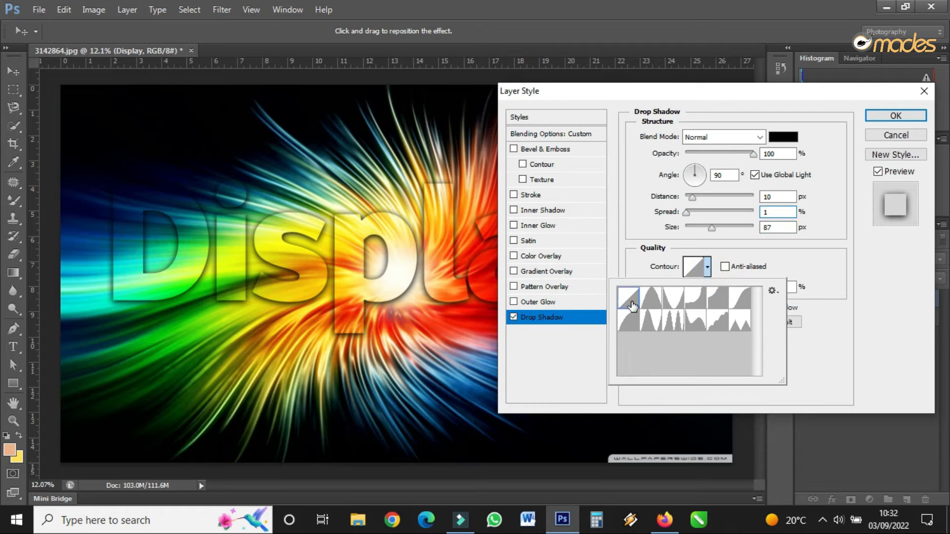
left_click(650, 299)
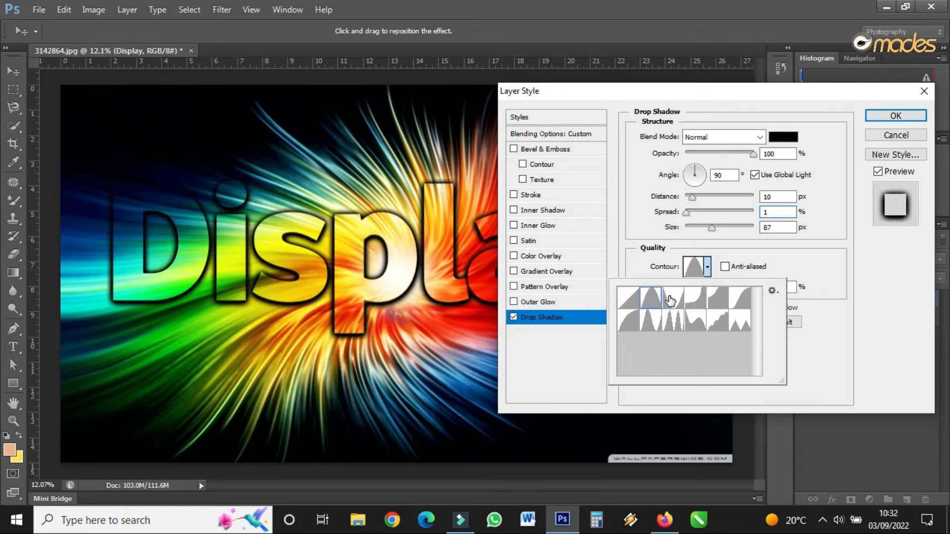
left_click(672, 299)
left_click(702, 300)
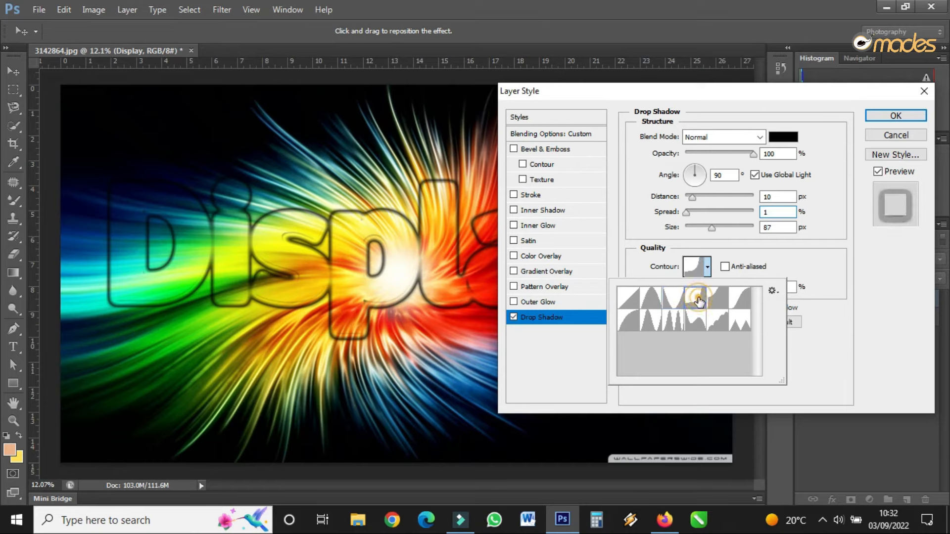
left_click(720, 301)
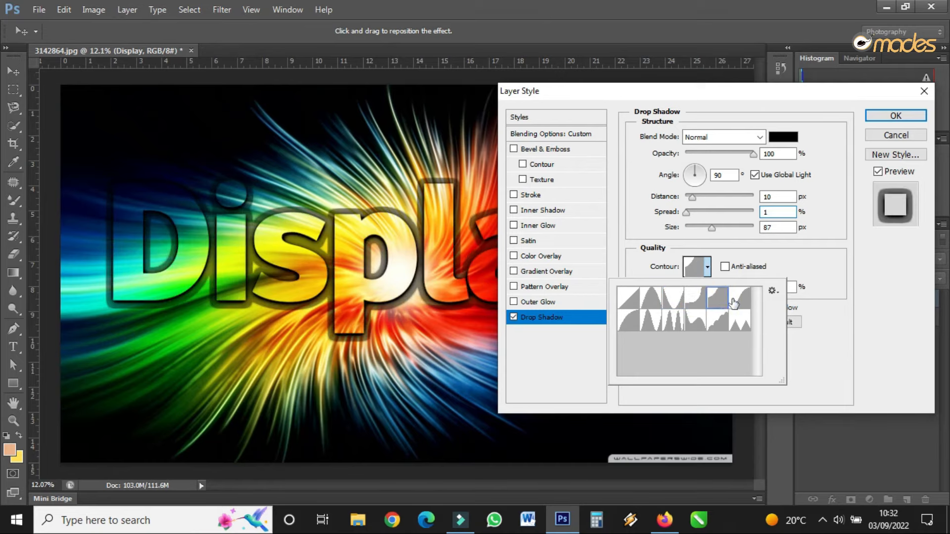
left_click(739, 299)
left_click(738, 319)
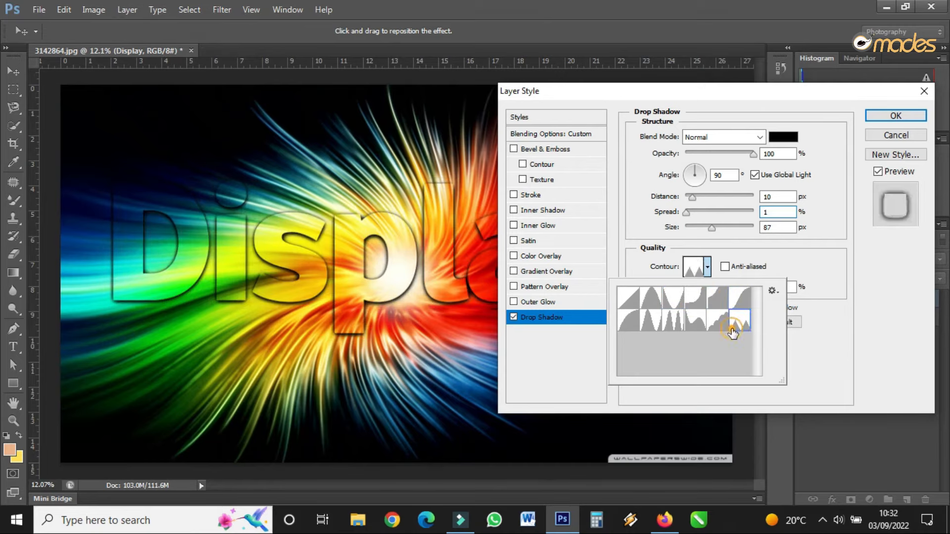
left_click(711, 324)
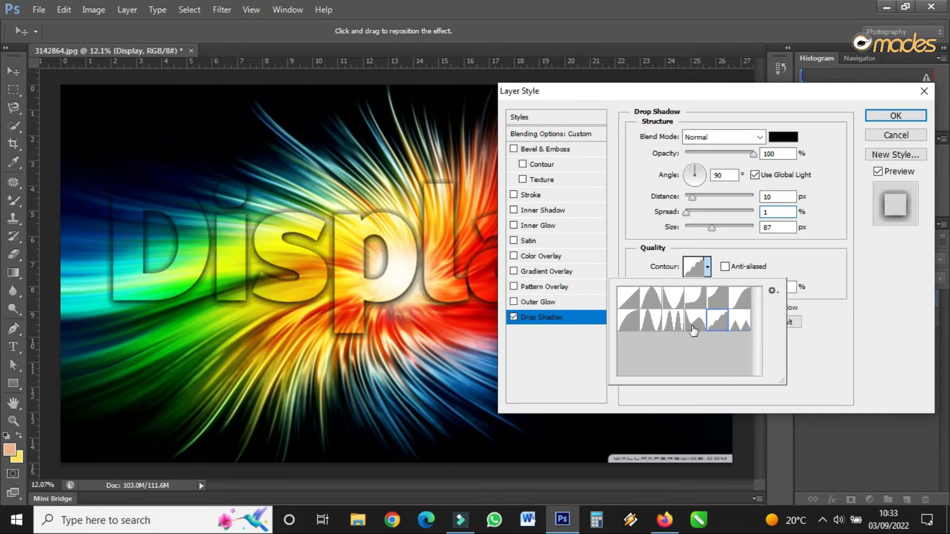
left_click(693, 324)
left_click(668, 324)
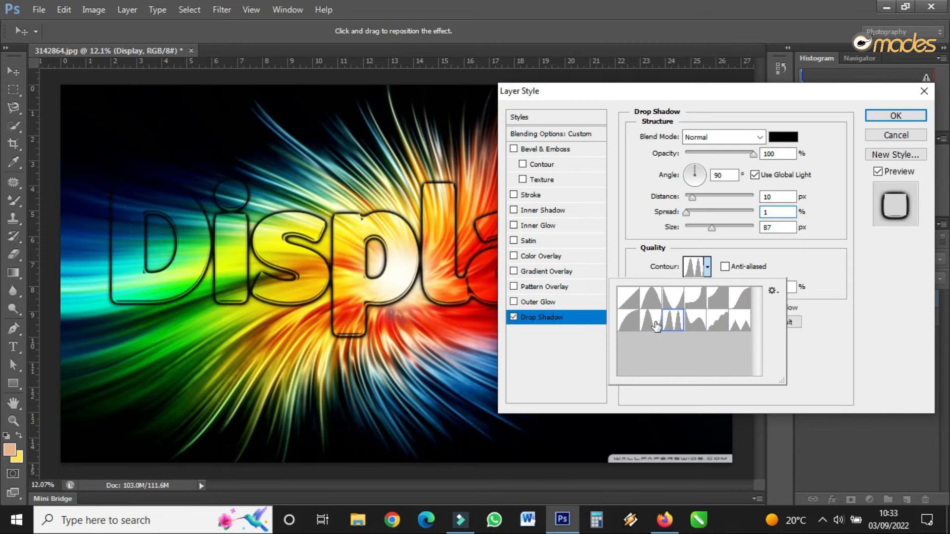
left_click(650, 323)
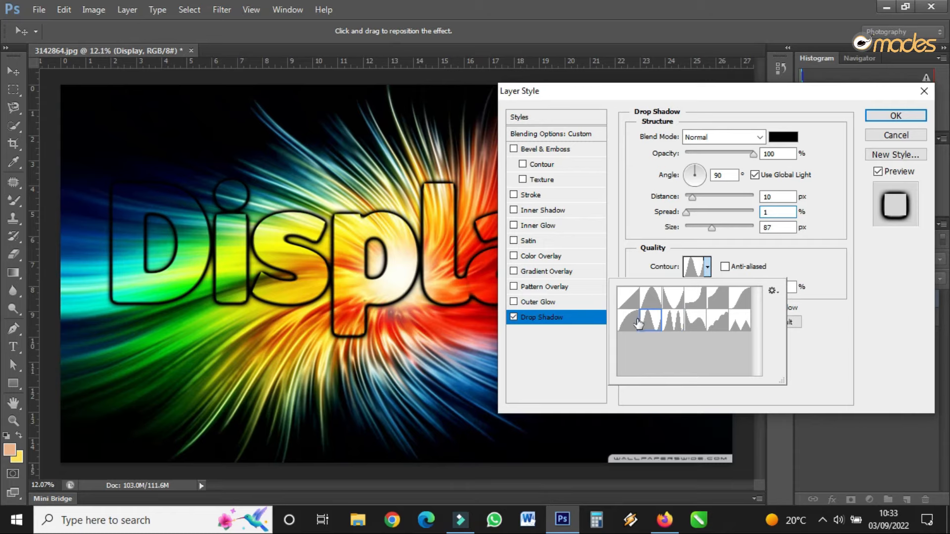
left_click(636, 323)
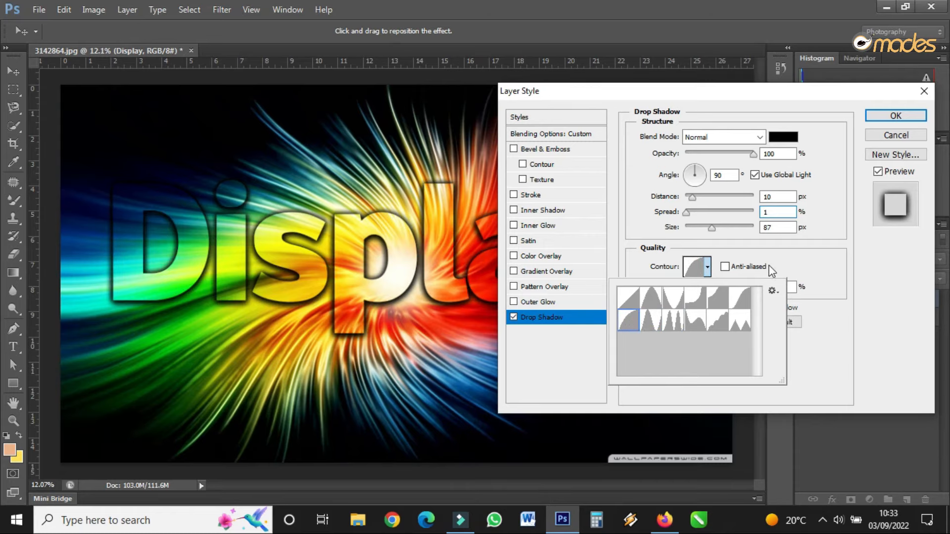
Set the drop shadow's contour back to the Linear preset and apply the layer style
left_click(636, 303)
left_click(886, 284)
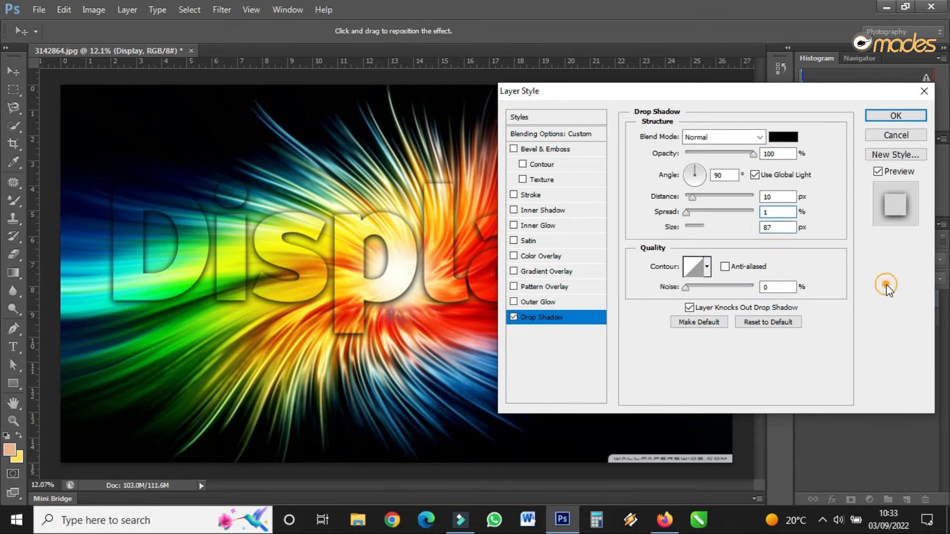
left_click_drag(788, 96, 781, 150)
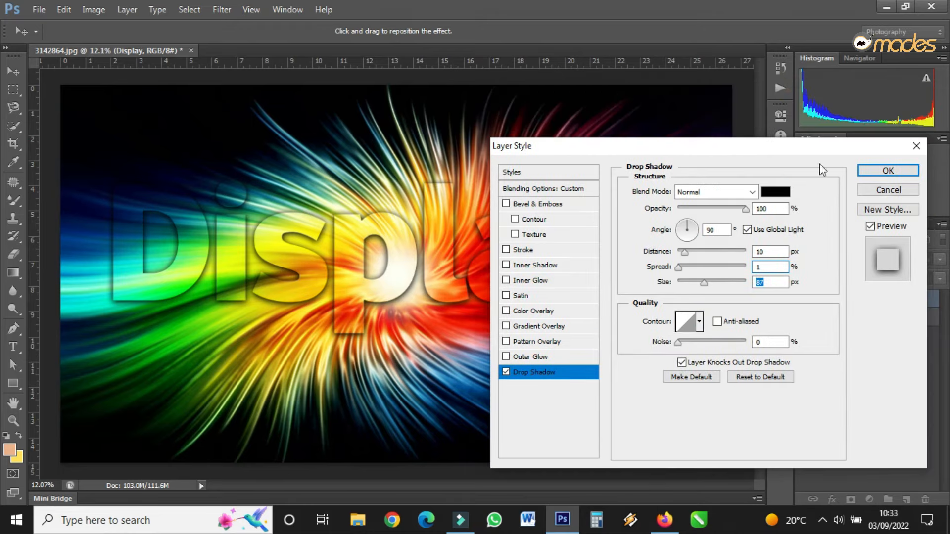
left_click(887, 170)
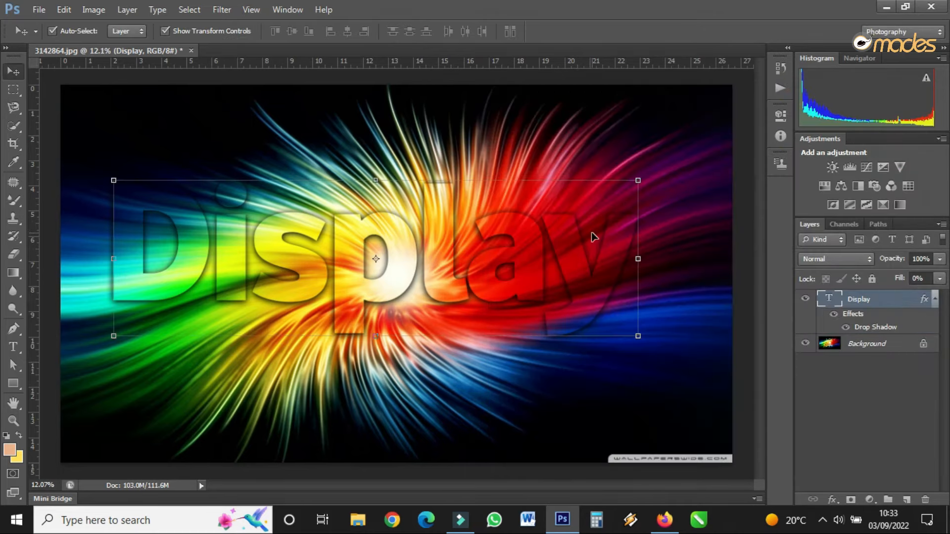
Reposition the Display text at a slightly smaller size across the bright centre of the background and deselect its layer
left_click_drag(437, 232, 425, 341)
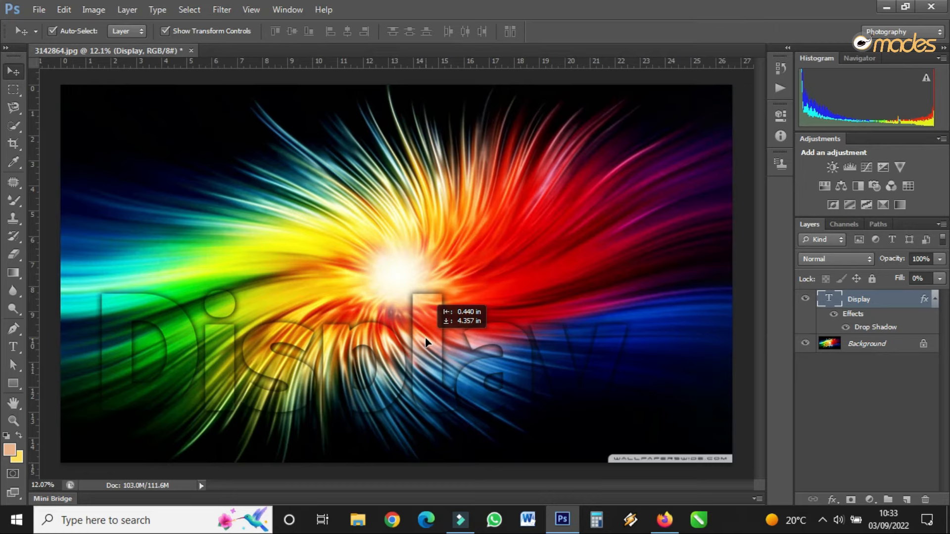
left_click_drag(425, 341, 410, 269)
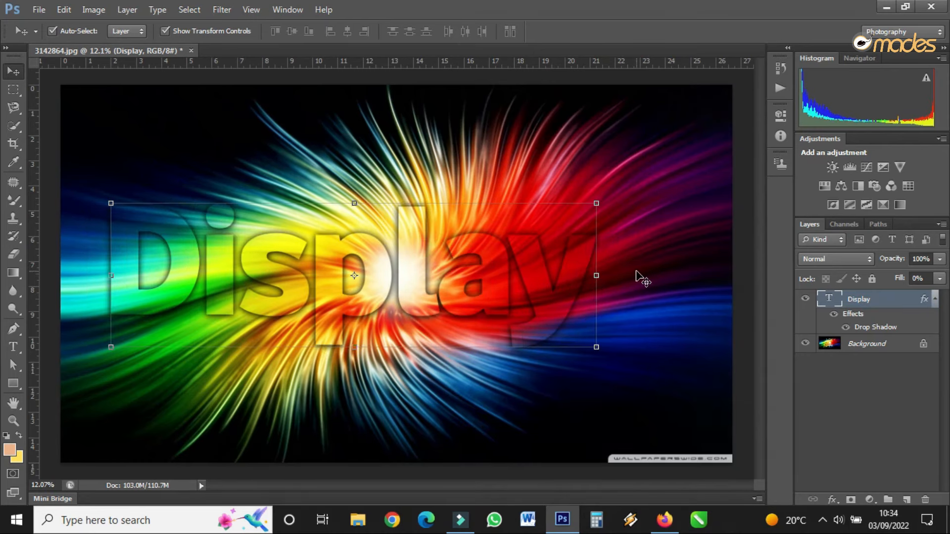
left_click(644, 278)
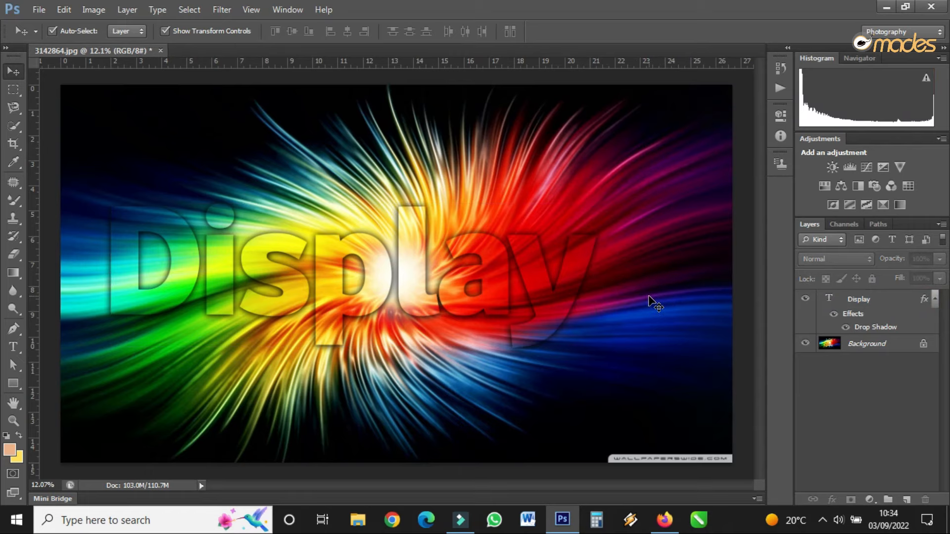
Examine the finished Display text effect in full-screen view with the panels hidden, and return to the standard screen mode
key("Tab")
key("f")
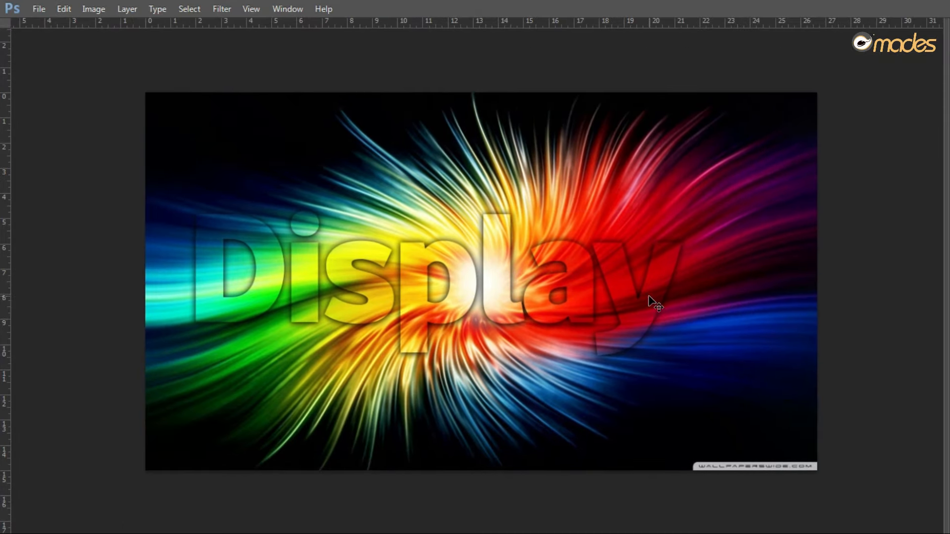
key("Tab")
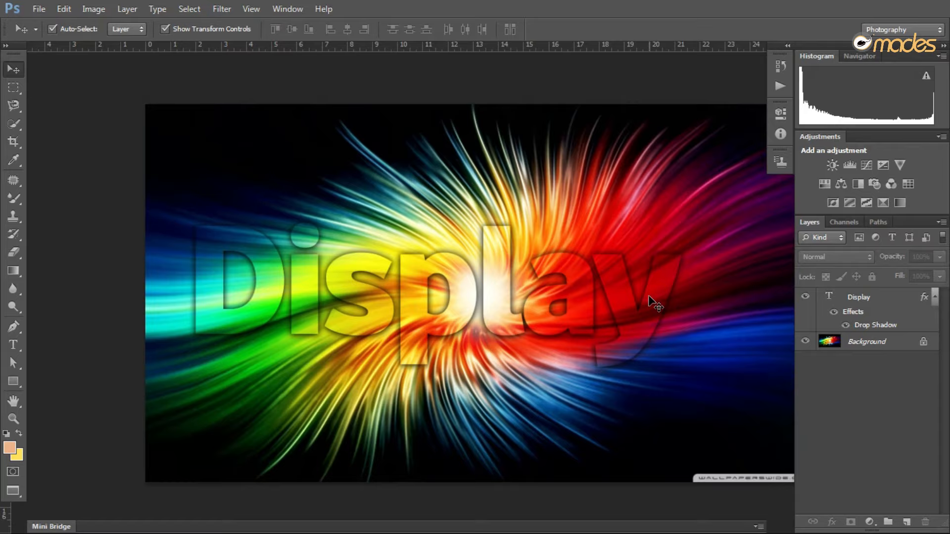
key("f")
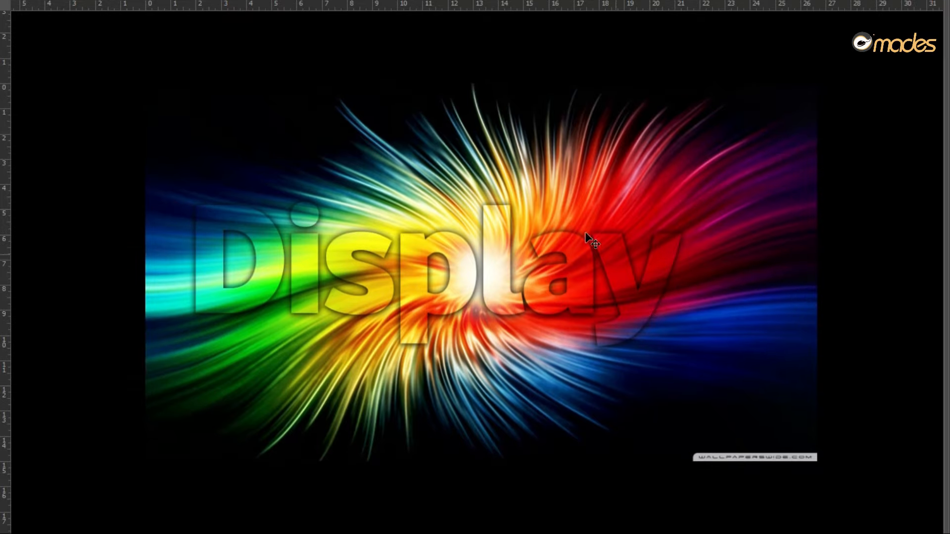
scroll(390, 174, "down", 1)
scroll(405, 229, "up", 4)
scroll(404, 230, "down", 2)
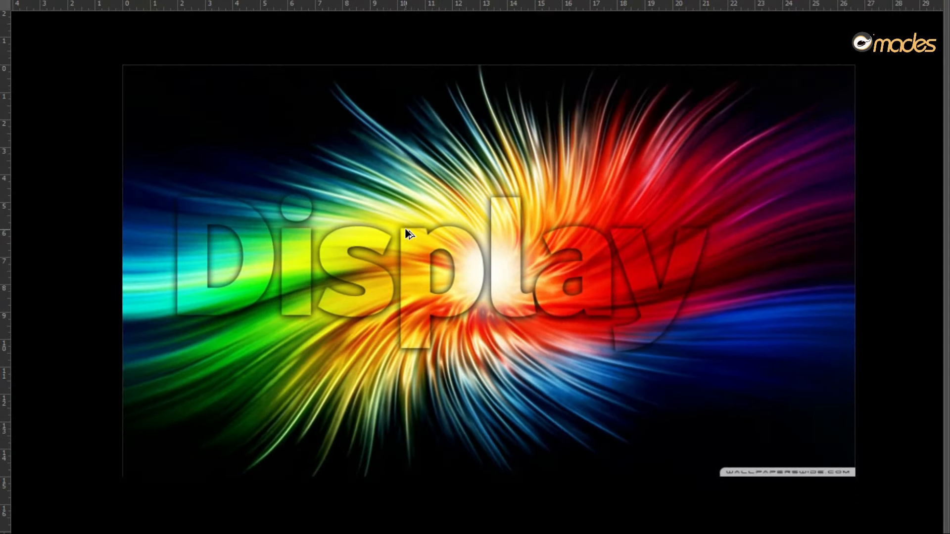
key("shift+Tab")
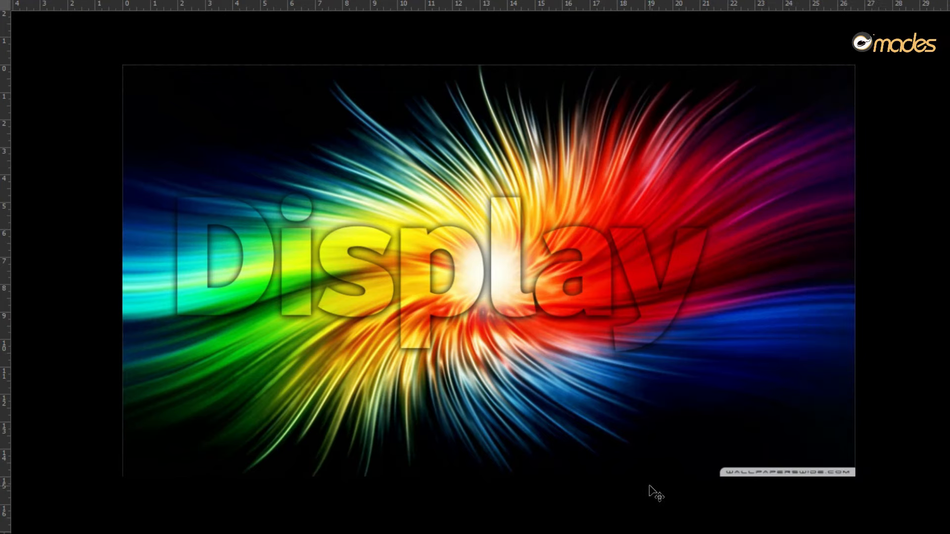
key("f")
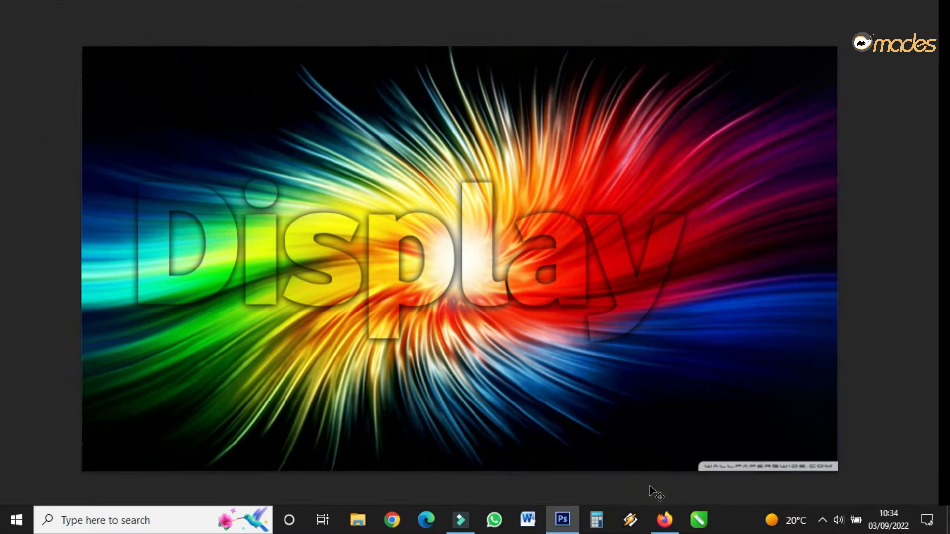